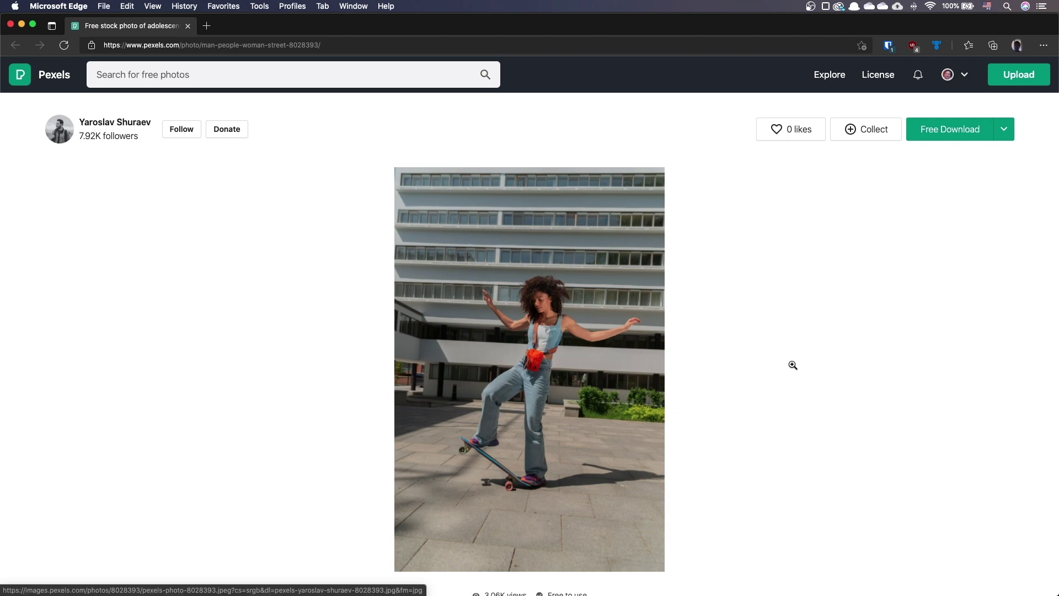
Download the skateboarder photo and the teal, white and pink paint photo from Pexels.
left_click(987, 138)
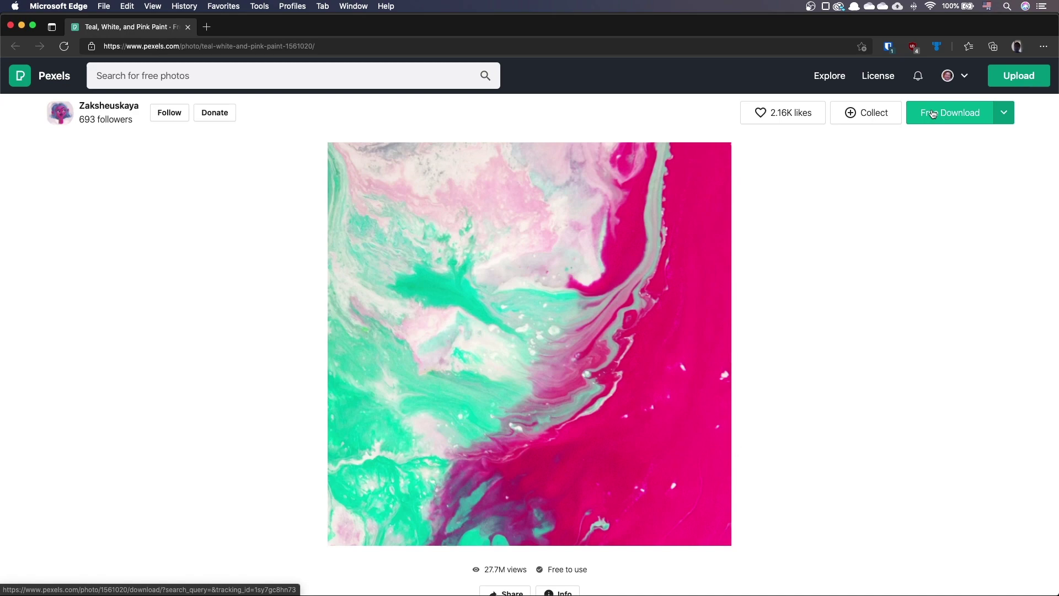
left_click(932, 114)
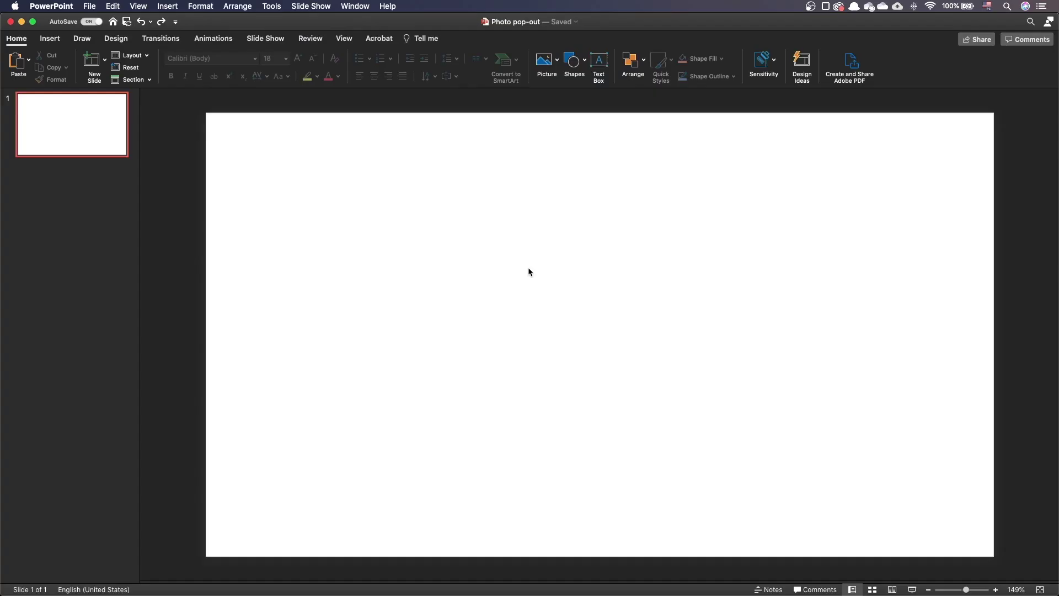
right_click(528, 267)
Fill the slide background with the teal-and-pink paint photo.
left_click(576, 416)
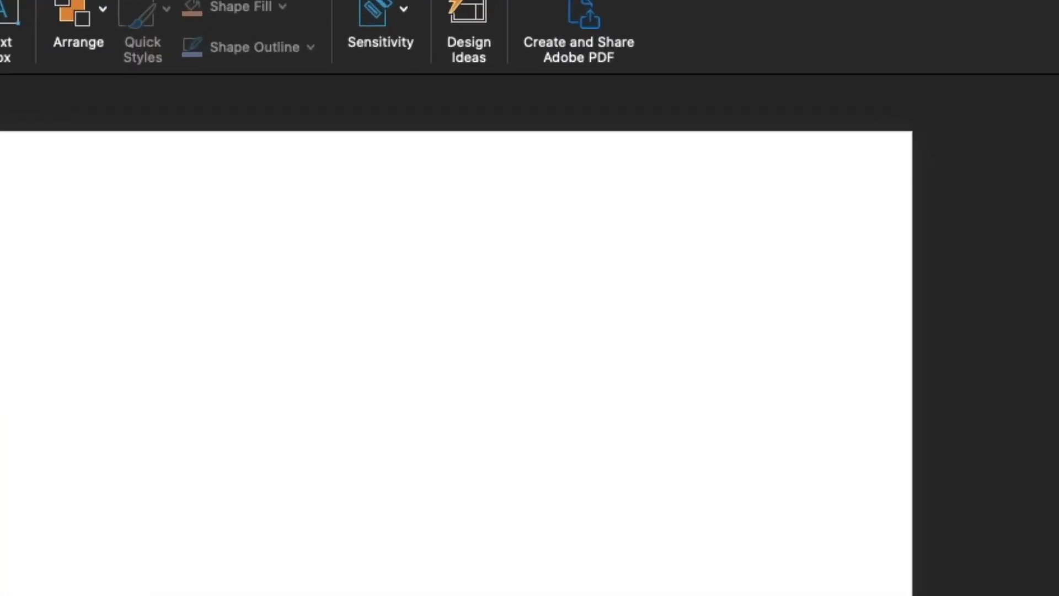
left_click(802, 305)
left_click(747, 453)
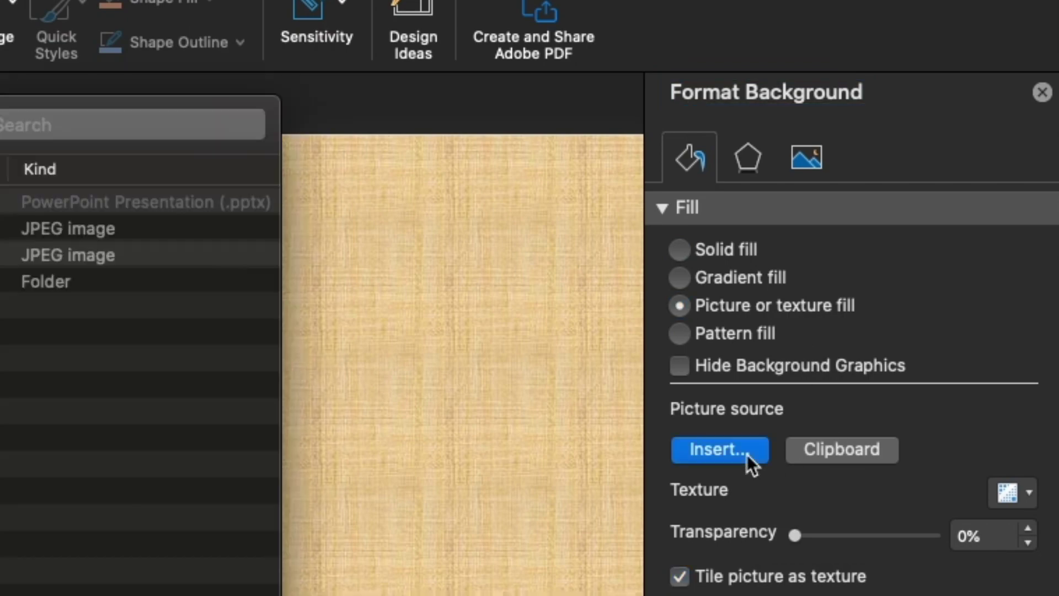
key("Escape")
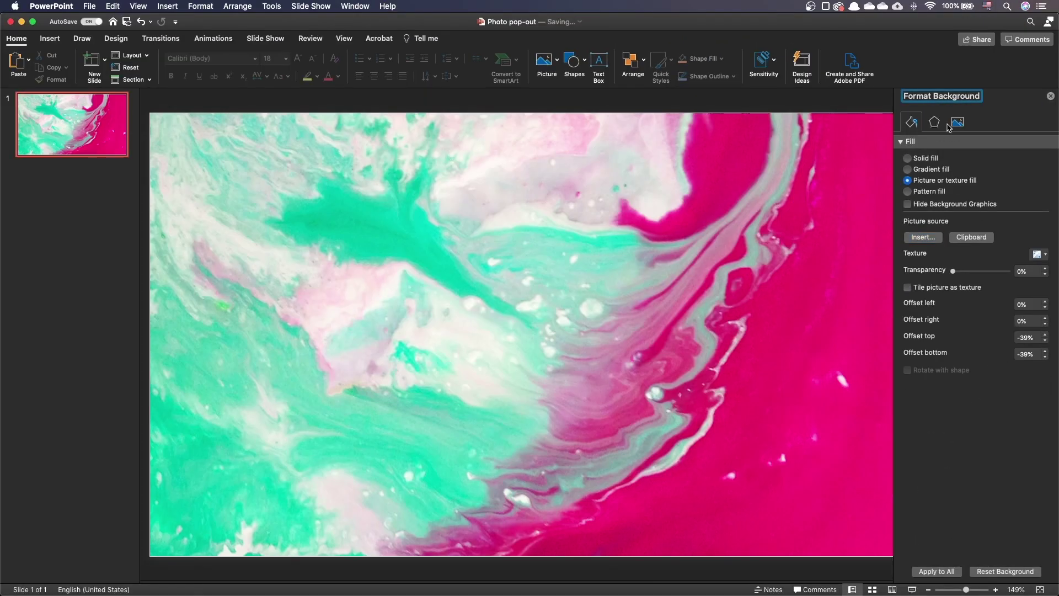
Apply the Cutout artistic effect to the background picture.
left_click(934, 122)
left_click(1041, 162)
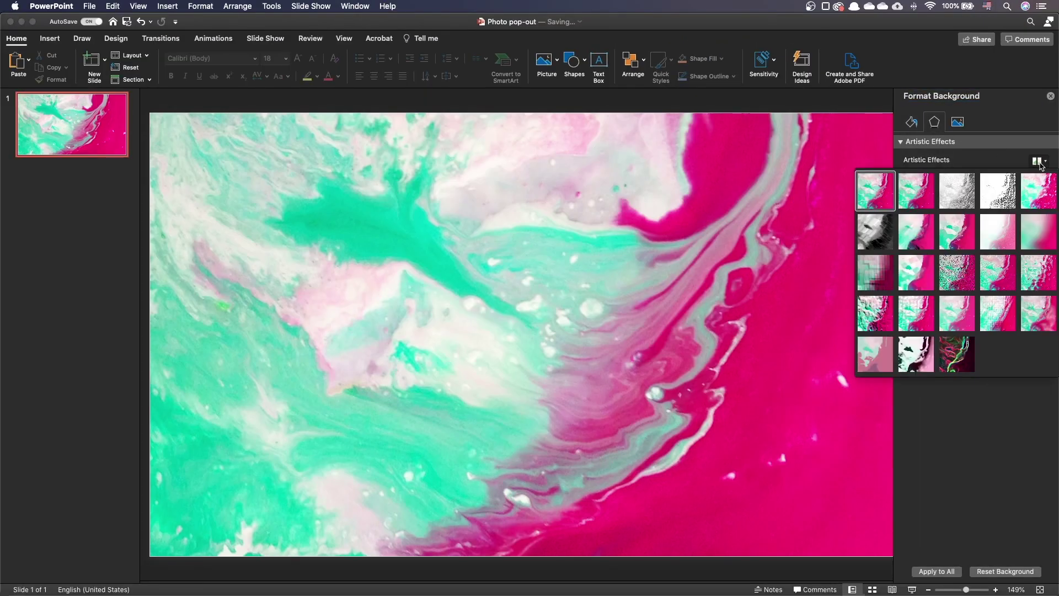
left_click(871, 365)
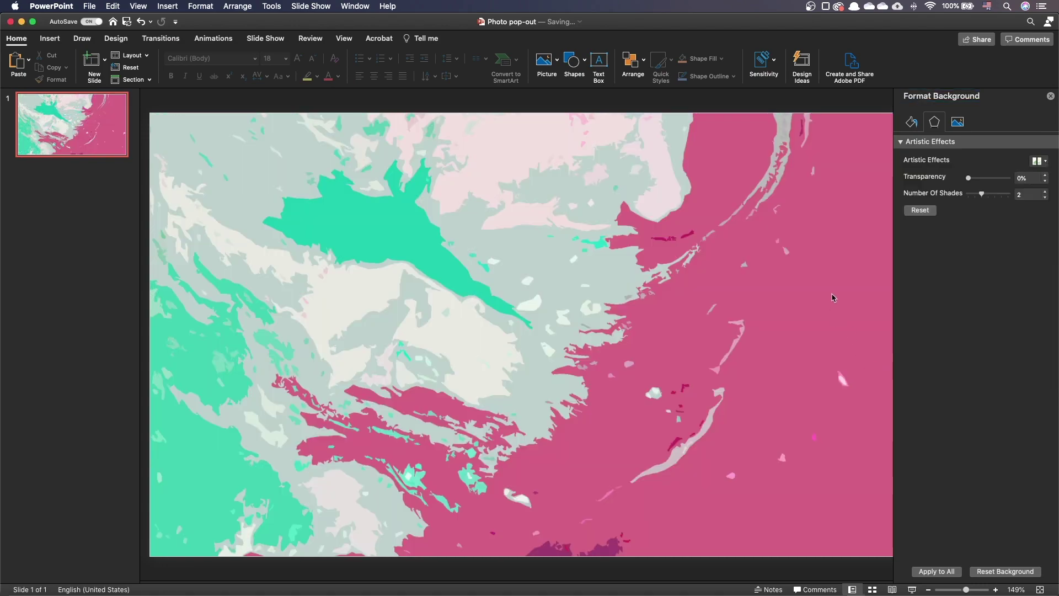
Insert the skater photo from file, move it to the slide's top edge, and apply a white-frame style.
left_click(49, 38)
left_click(93, 62)
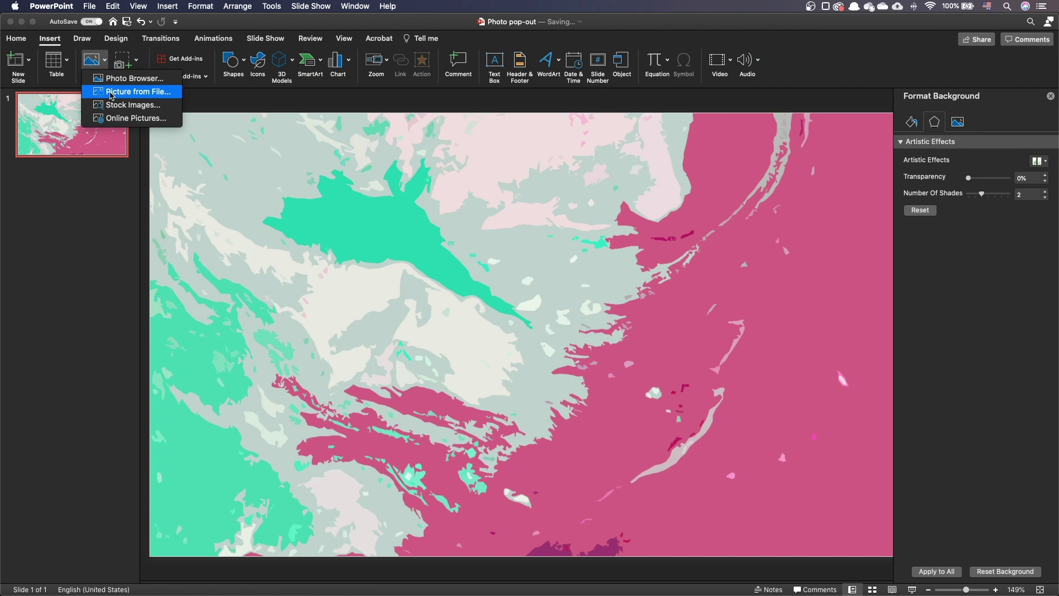
left_click(131, 95)
double_click(360, 161)
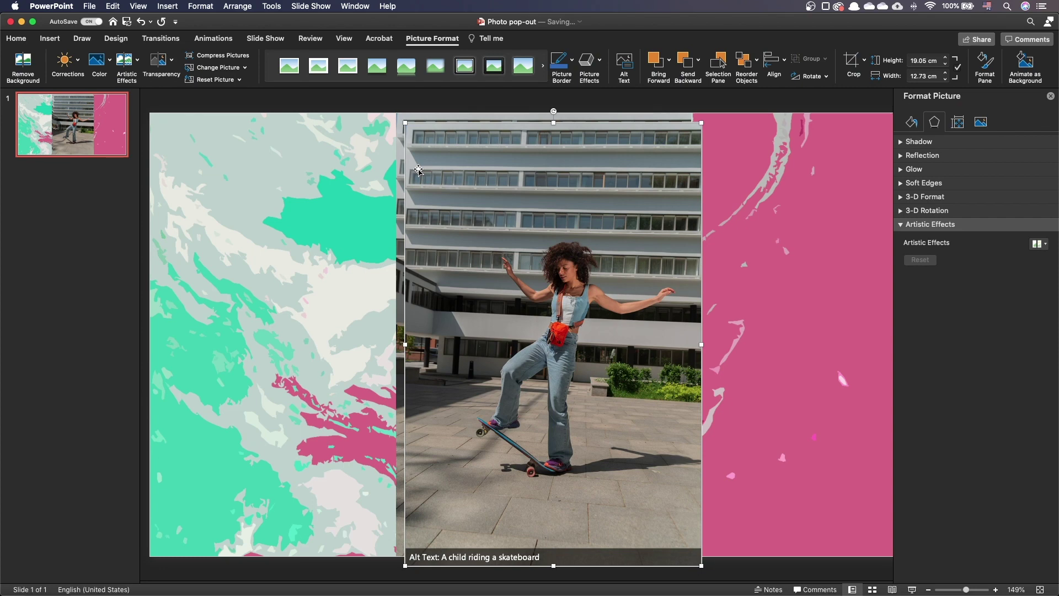
left_click_drag(418, 169, 412, 160)
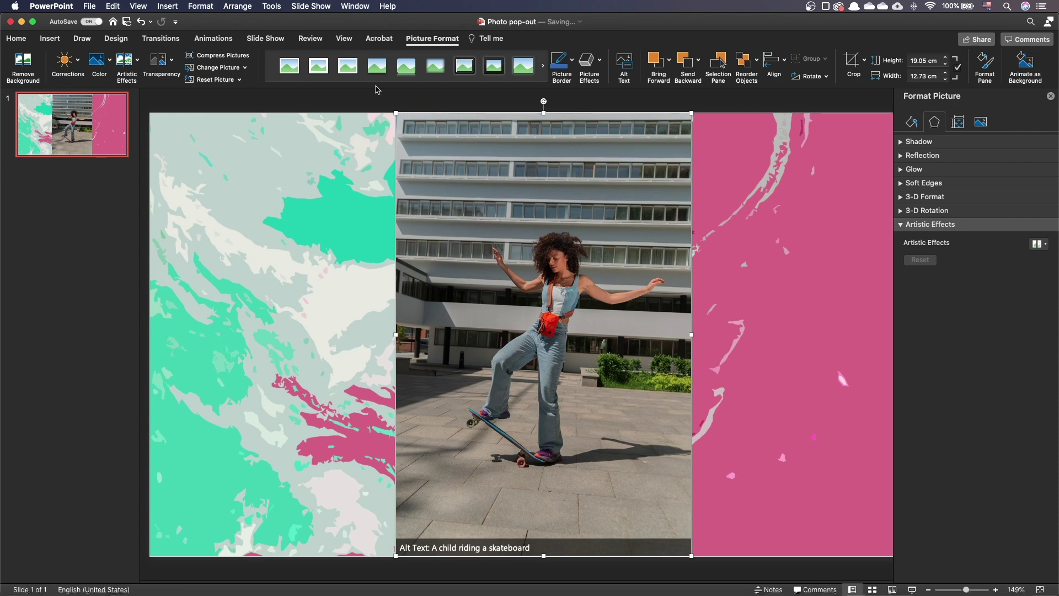
left_click(330, 74)
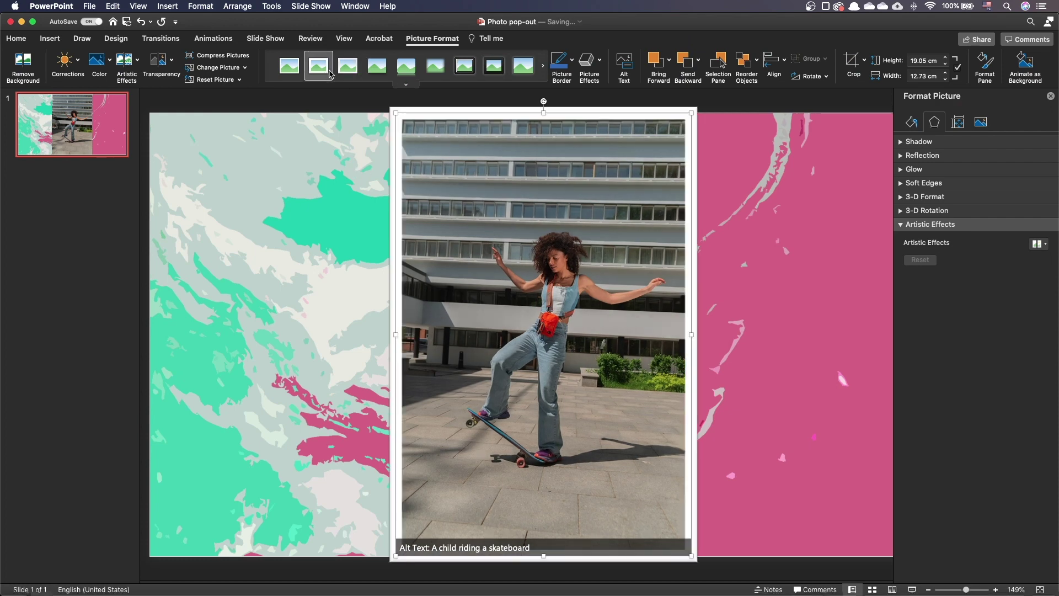
Crop the framed skater photo top and bottom to a 4.42 cm strip around the skateboard.
left_click(849, 67)
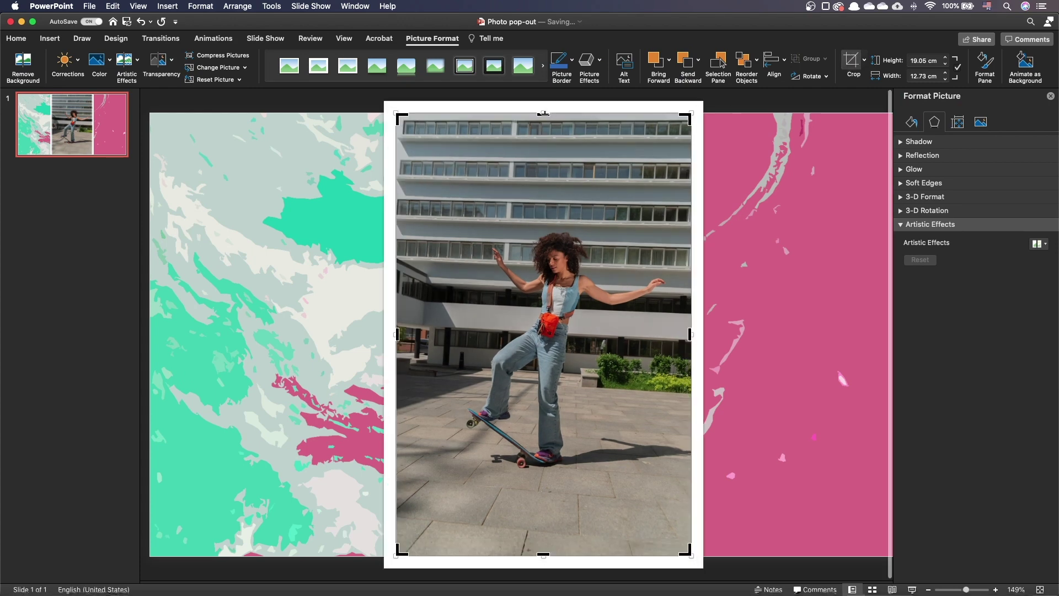
left_click_drag(543, 115, 544, 377)
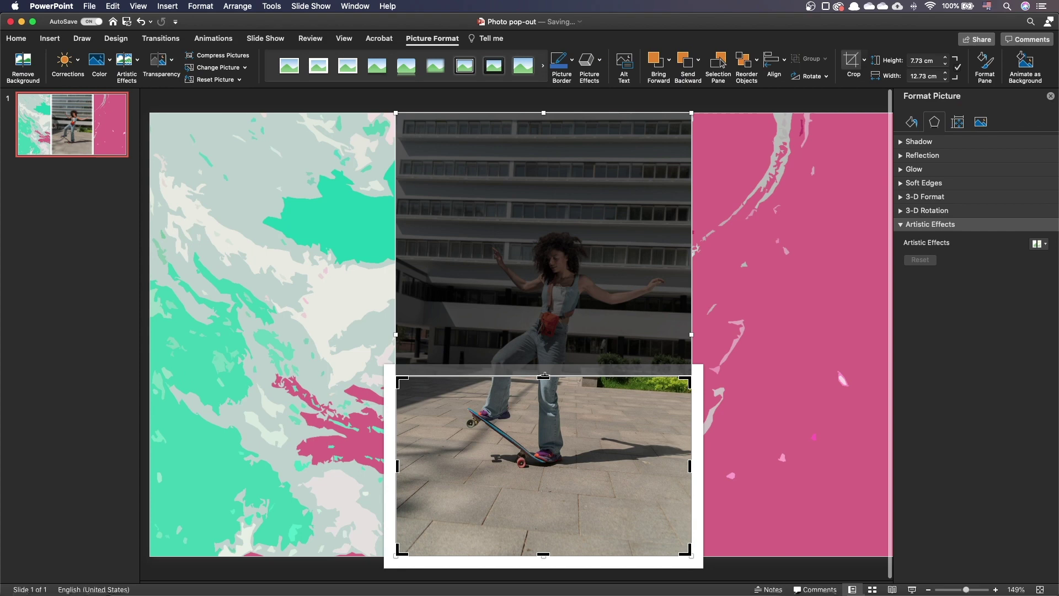
left_click_drag(543, 556, 534, 486)
left_click(782, 452)
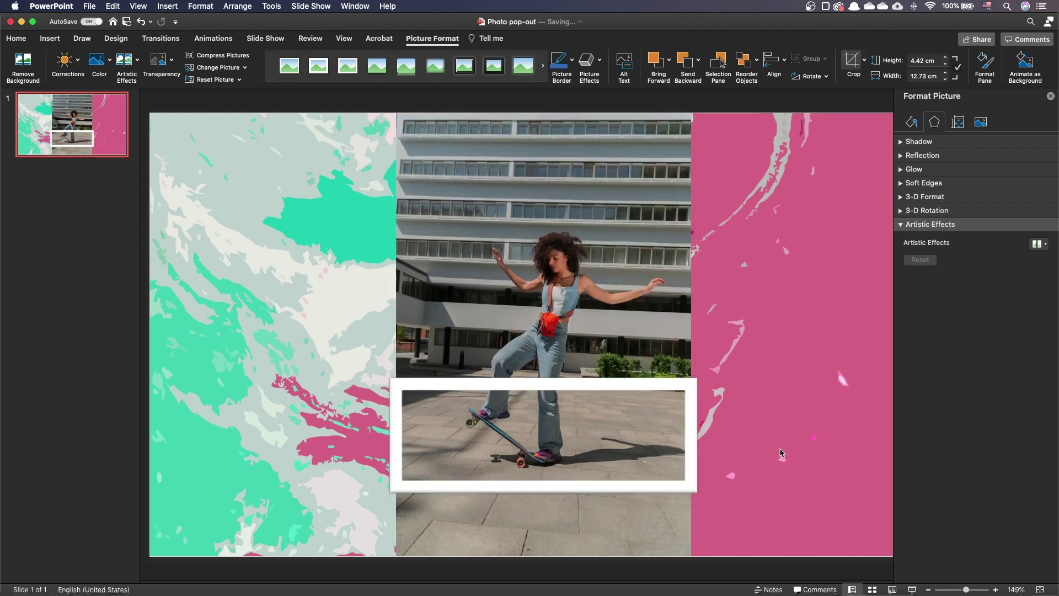
Crop the framed skateboard strip to a Trapezoid shape for a perspective frame.
left_click(598, 462)
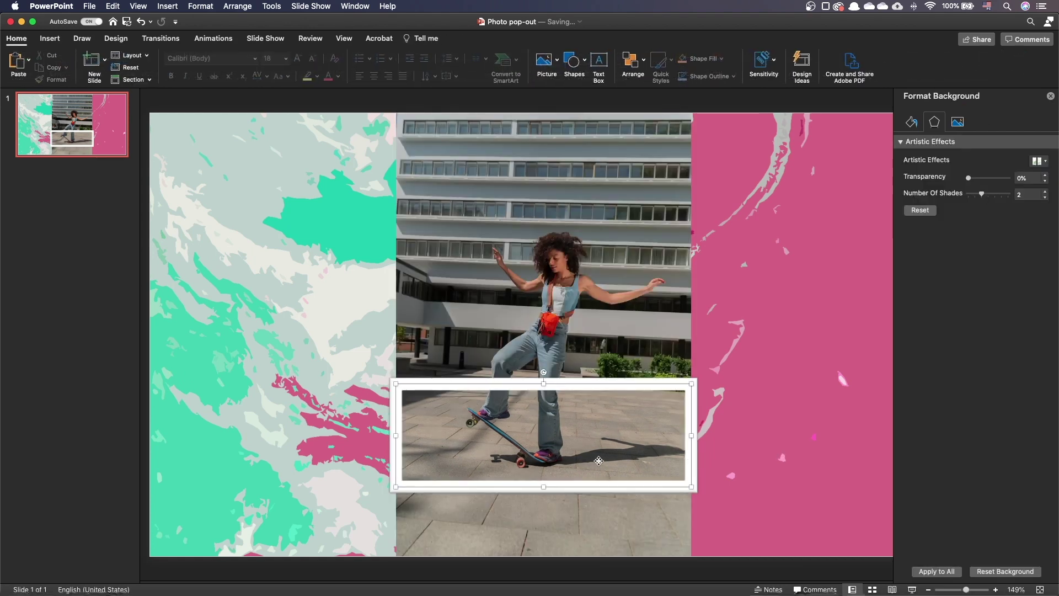
left_click(864, 60)
mouse_move(871, 92)
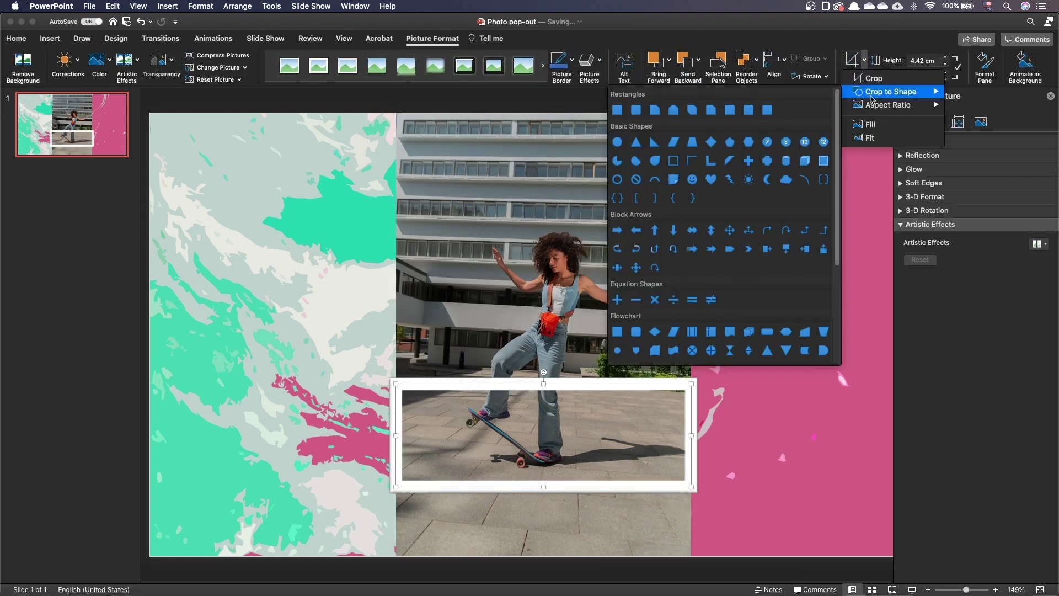
left_click(692, 144)
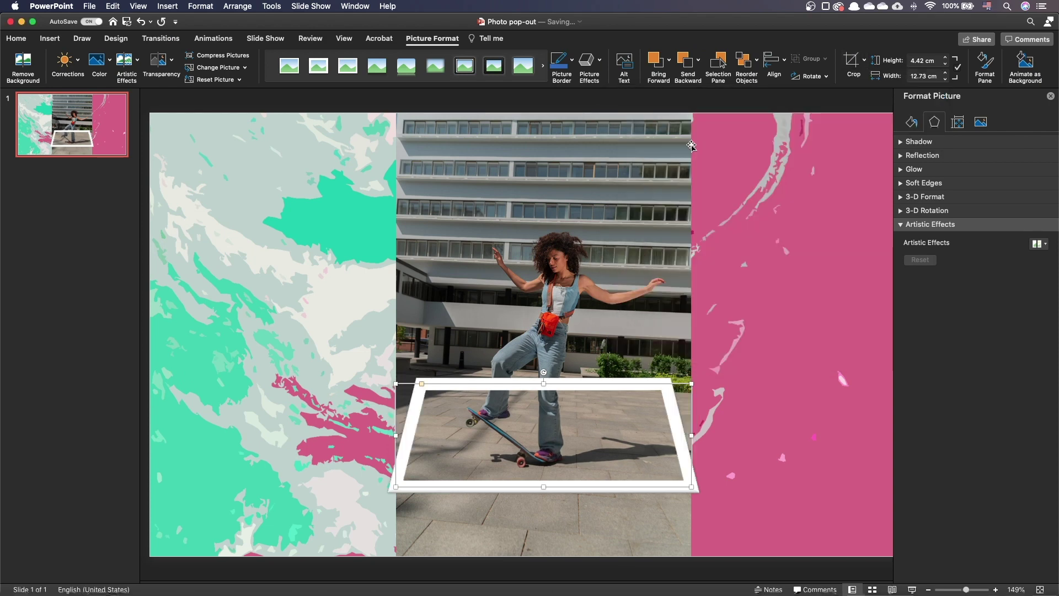
left_click(725, 282)
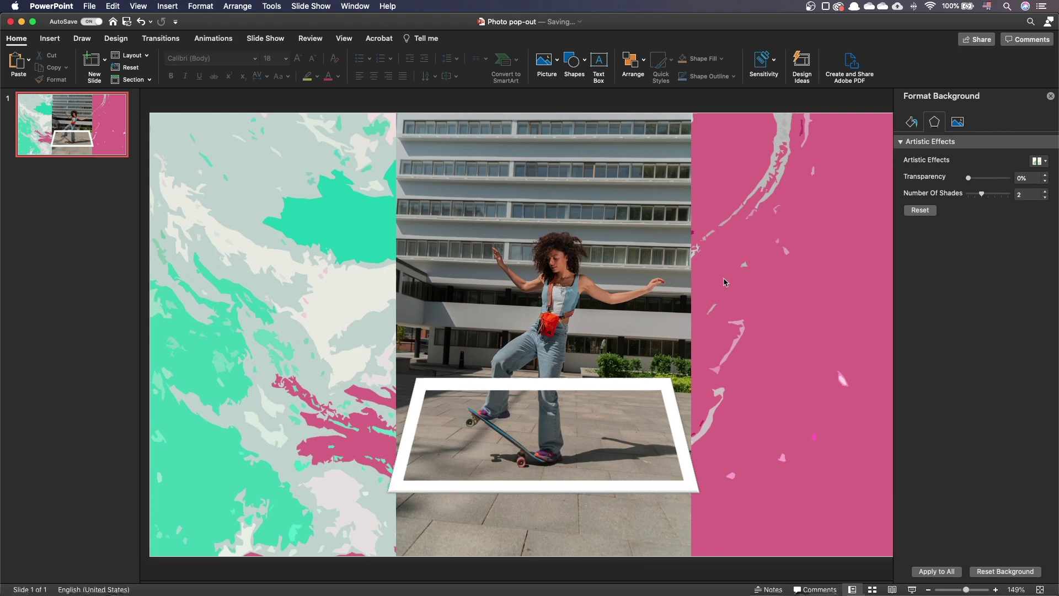
Crop the full skater photo on all four sides to her upper body, 7.32 × 8.1 cm.
left_click(636, 303)
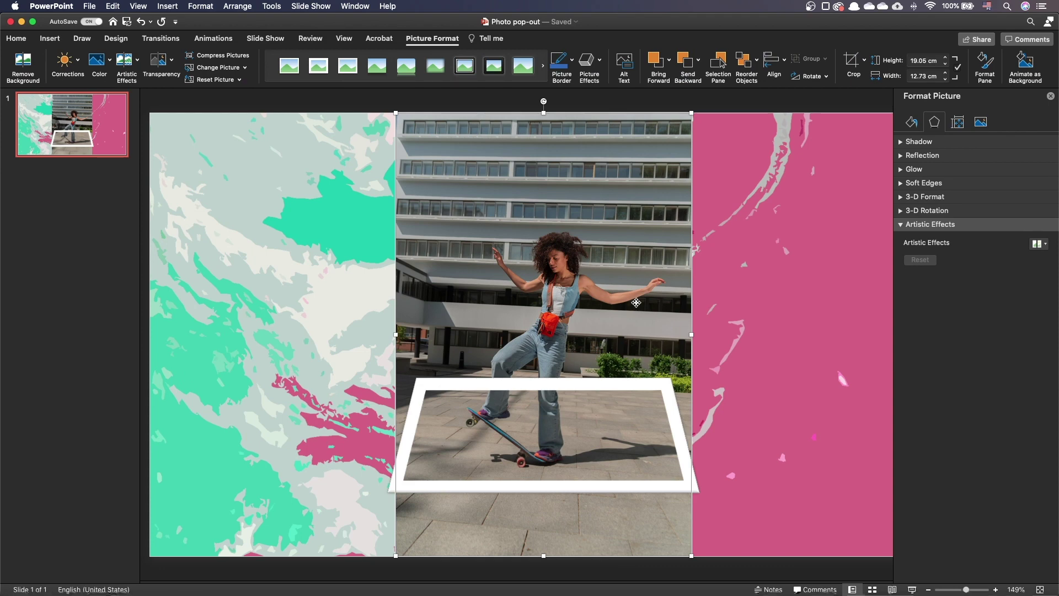
left_click(852, 60)
left_click_drag(544, 113, 547, 224)
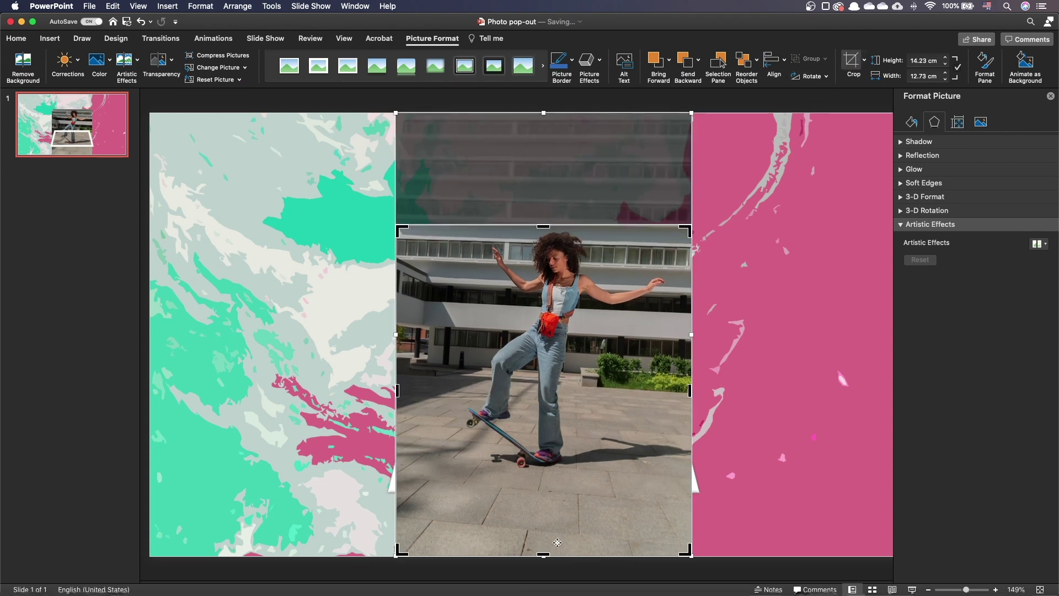
left_click_drag(543, 556, 529, 394)
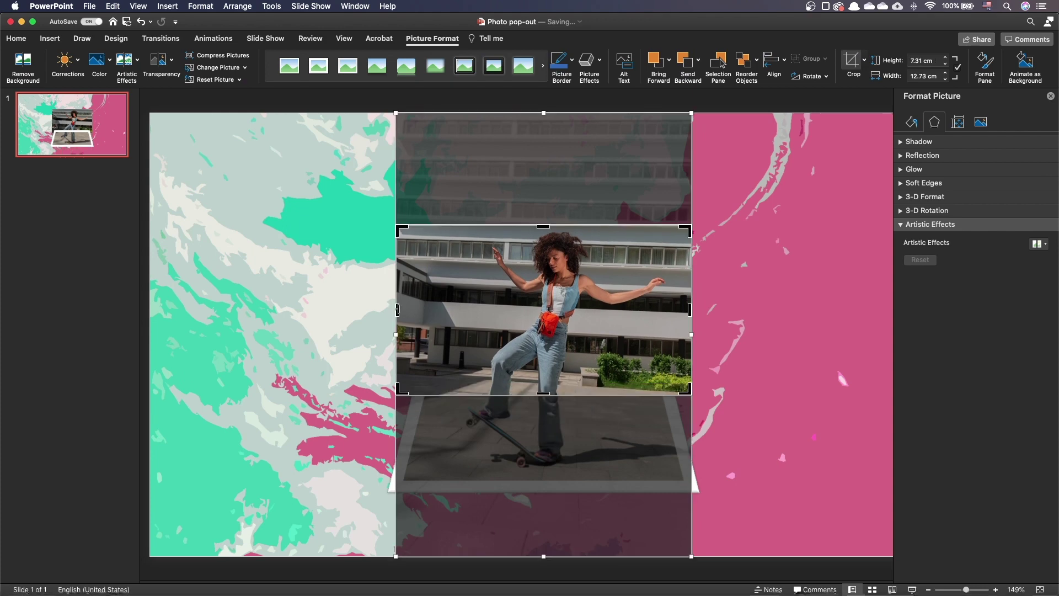
left_click_drag(397, 310, 481, 312)
left_click_drag(690, 310, 671, 311)
left_click(728, 312)
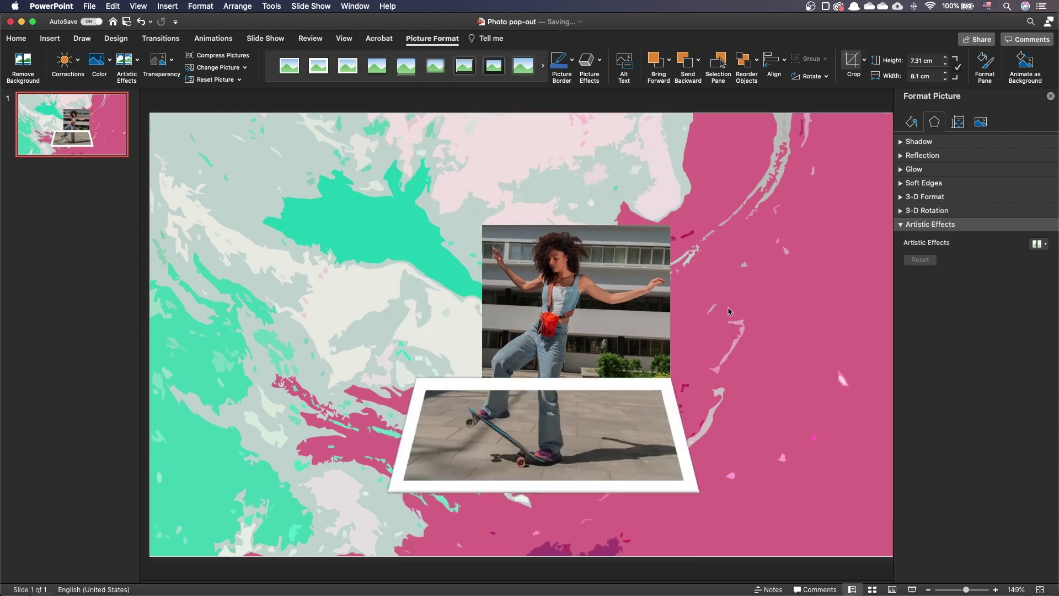
left_click(573, 286)
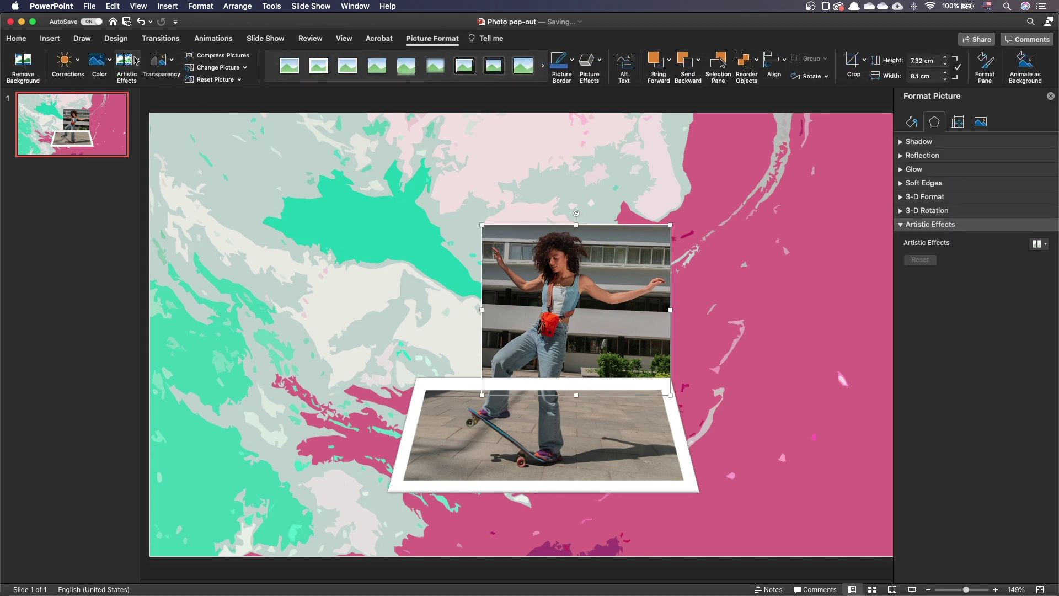
Start Remove Background on the upper-body skater picture and zoom in.
left_click(24, 65)
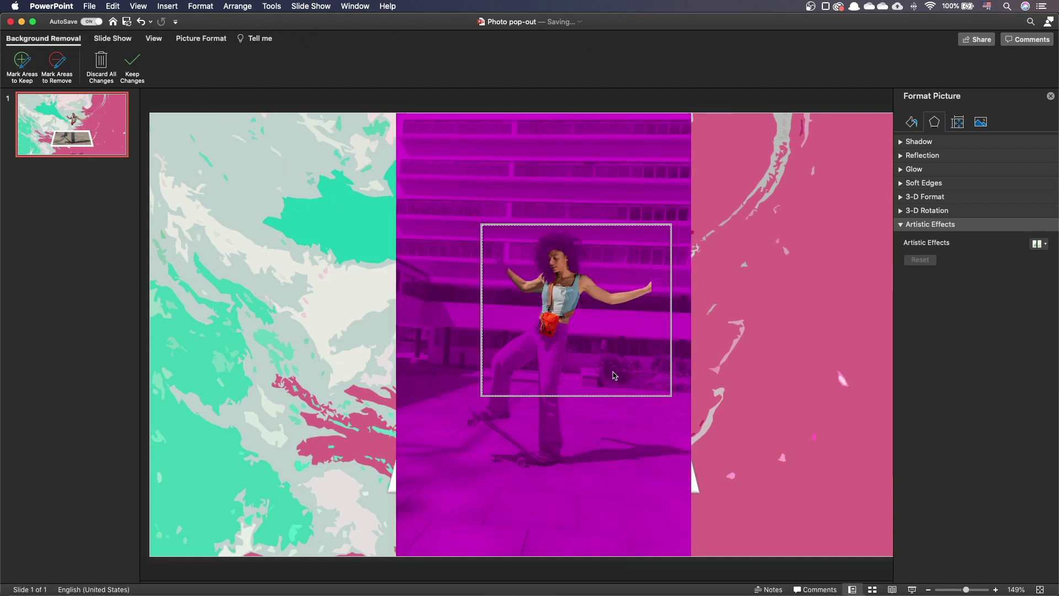
scroll(615, 373, "up", 5)
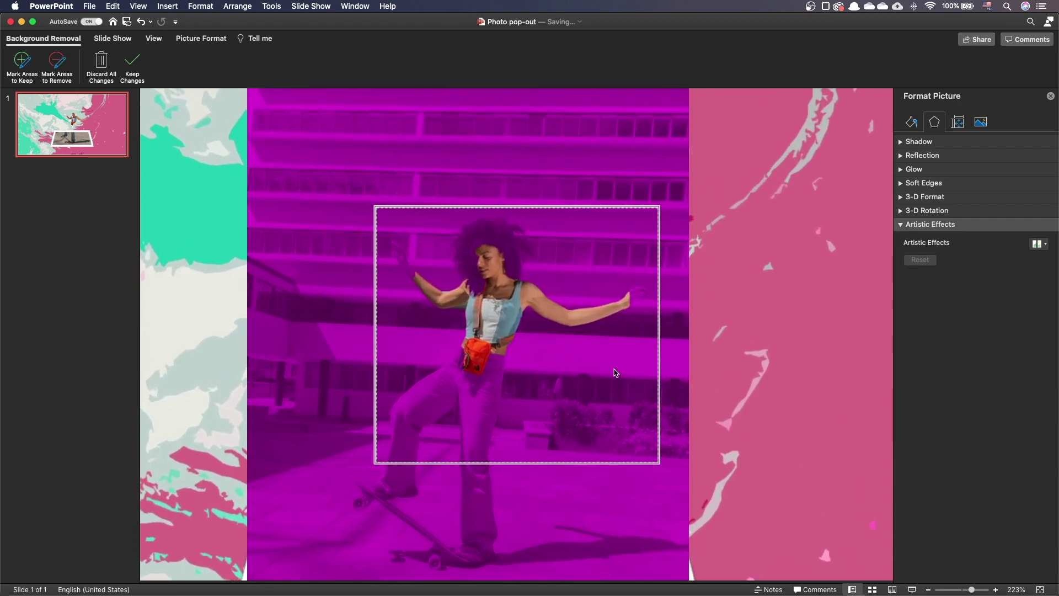
scroll(620, 361, "up", 4)
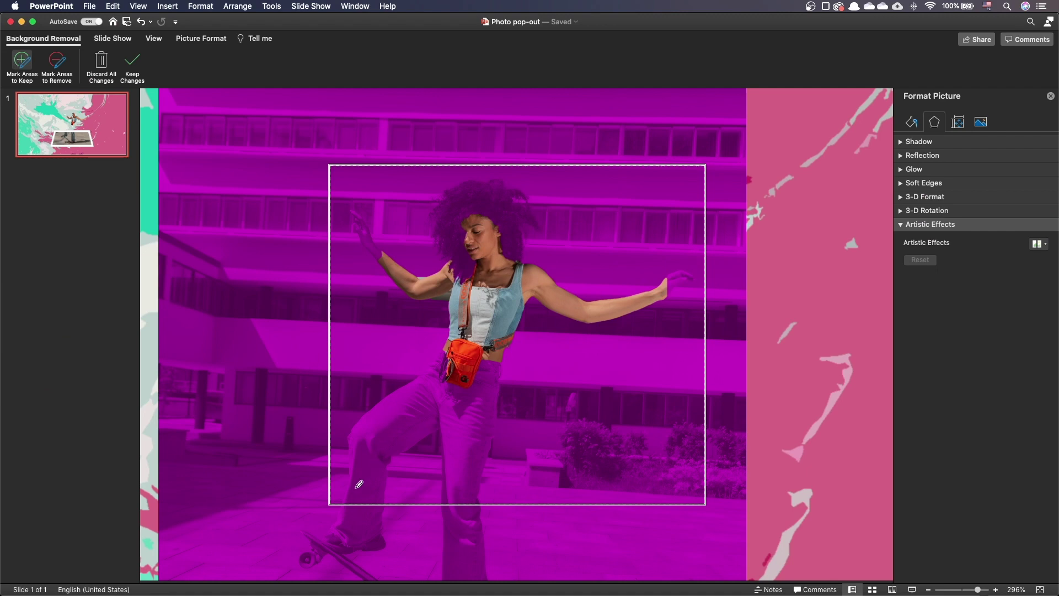
Mark the skater's leg, bag, jeans and hair to keep and nearby street to remove.
mouse_move(359, 485)
left_mouse_down()
mouse_move(388, 422)
mouse_move(444, 397)
mouse_move(359, 484)
mouse_move(464, 415)
mouse_move(473, 457)
mouse_move(485, 371)
left_mouse_up()
left_click_drag(359, 430, 350, 495)
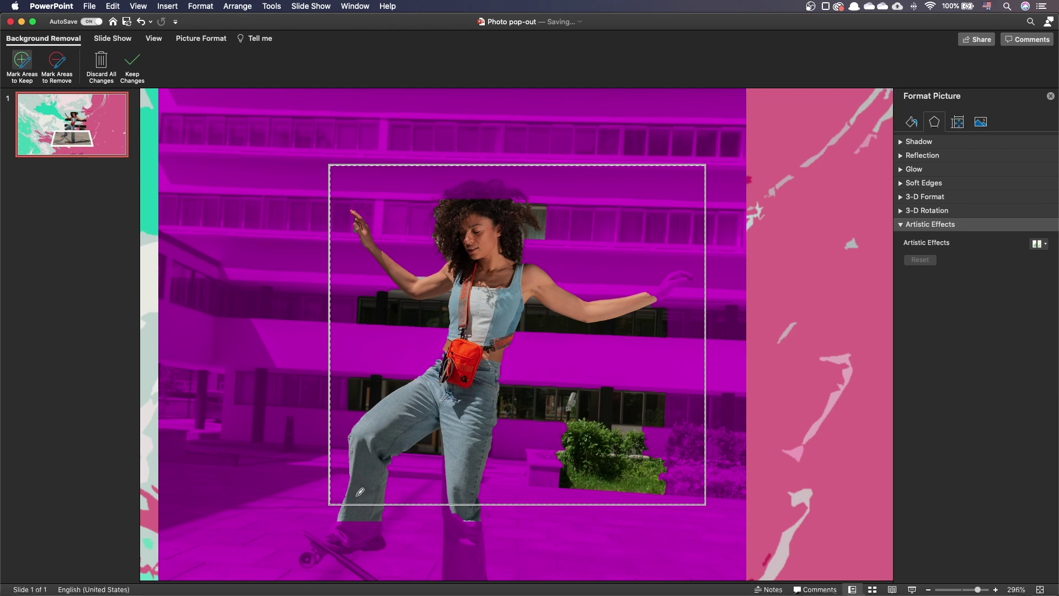
left_click(60, 64)
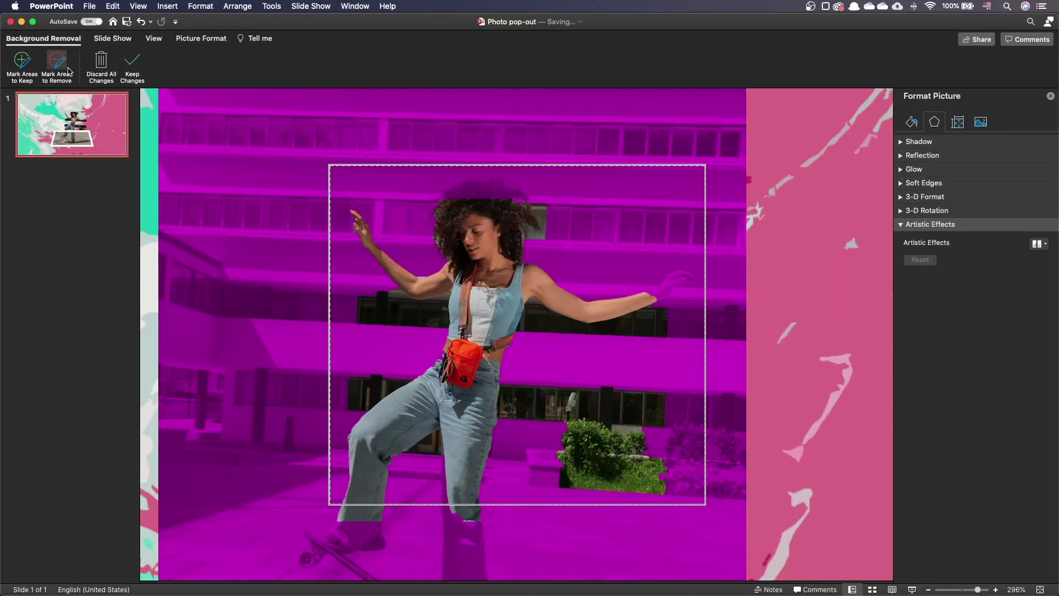
mouse_move(533, 312)
left_mouse_down()
mouse_move(560, 331)
mouse_move(648, 326)
mouse_move(627, 428)
left_mouse_up()
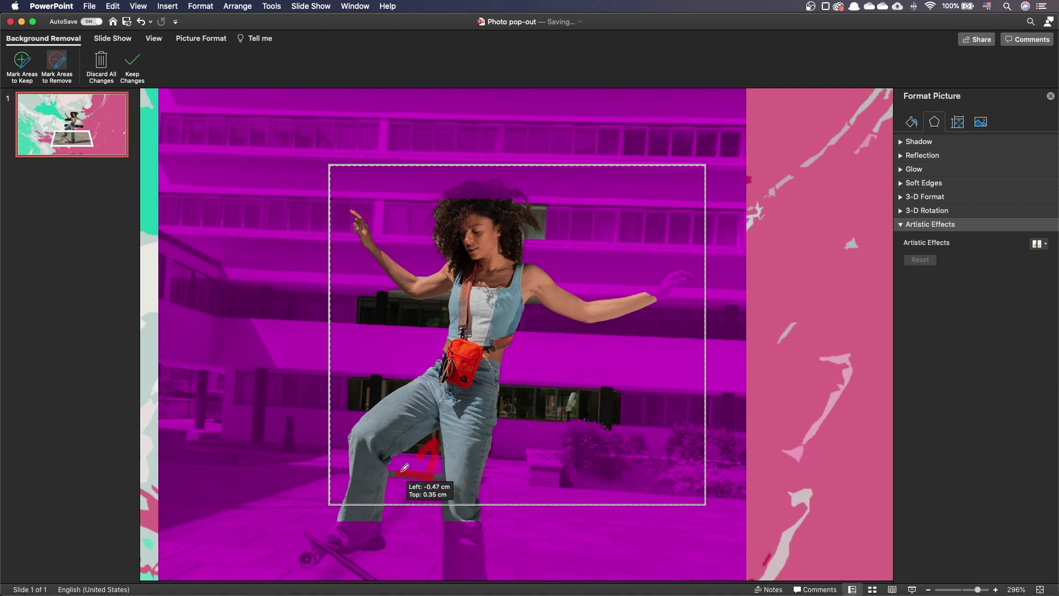
left_click_drag(345, 407, 384, 384)
mouse_move(371, 298)
left_mouse_down()
mouse_move(389, 288)
mouse_move(441, 322)
mouse_move(485, 334)
left_mouse_up()
left_click_drag(415, 456, 444, 430)
Keep the top of the hair, raised right hand and inner leg, removing background beside the leg.
mouse_move(463, 190)
left_mouse_down()
mouse_move(499, 176)
mouse_move(484, 189)
left_mouse_up()
left_click_drag(661, 278, 689, 271)
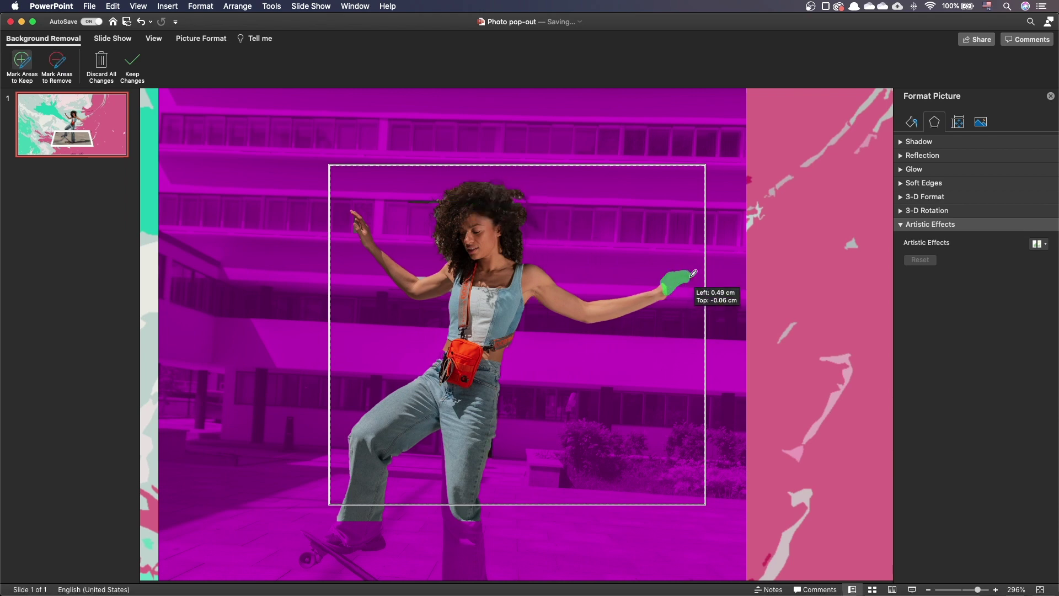
left_click_drag(367, 386, 381, 389)
left_click_drag(505, 386, 591, 393)
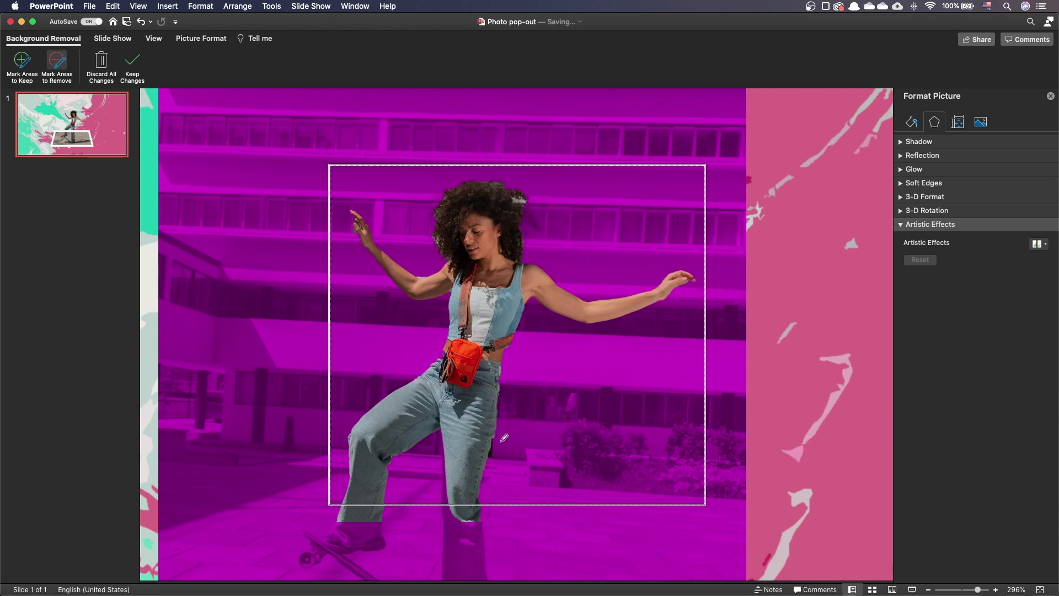
left_click_drag(493, 440, 497, 452)
mouse_move(451, 433)
left_mouse_down()
mouse_move(447, 497)
mouse_move(465, 519)
left_mouse_up()
mouse_move(464, 436)
left_mouse_down()
mouse_move(463, 487)
mouse_move(463, 438)
mouse_move(485, 456)
mouse_move(487, 435)
left_mouse_up()
Remove leftover background around the leg, arm, hair, jeans and right arm.
left_click_drag(421, 275, 435, 281)
mouse_move(357, 229)
left_mouse_down()
mouse_move(386, 223)
mouse_move(359, 230)
left_mouse_up()
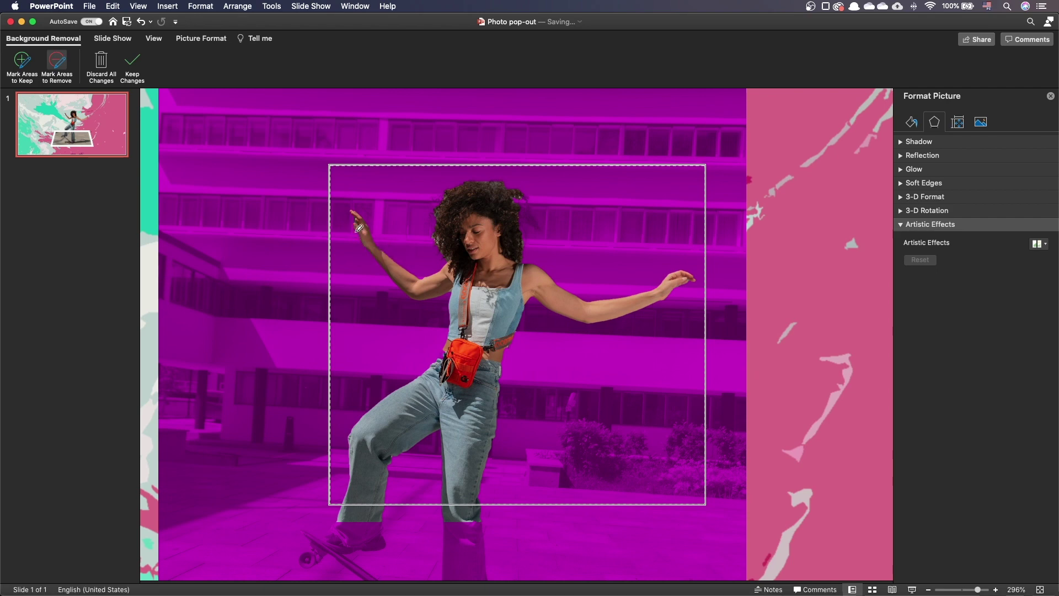
left_click_drag(521, 209, 546, 226)
left_click_drag(497, 182, 510, 187)
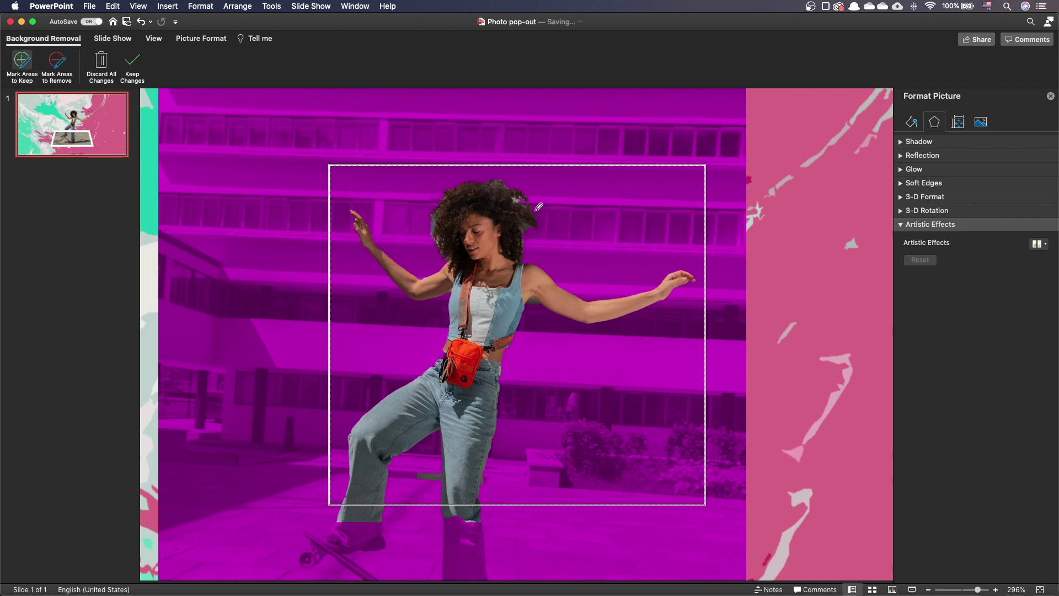
left_click_drag(521, 229, 534, 227)
left_click_drag(416, 475, 494, 475)
left_click_drag(529, 302, 602, 307)
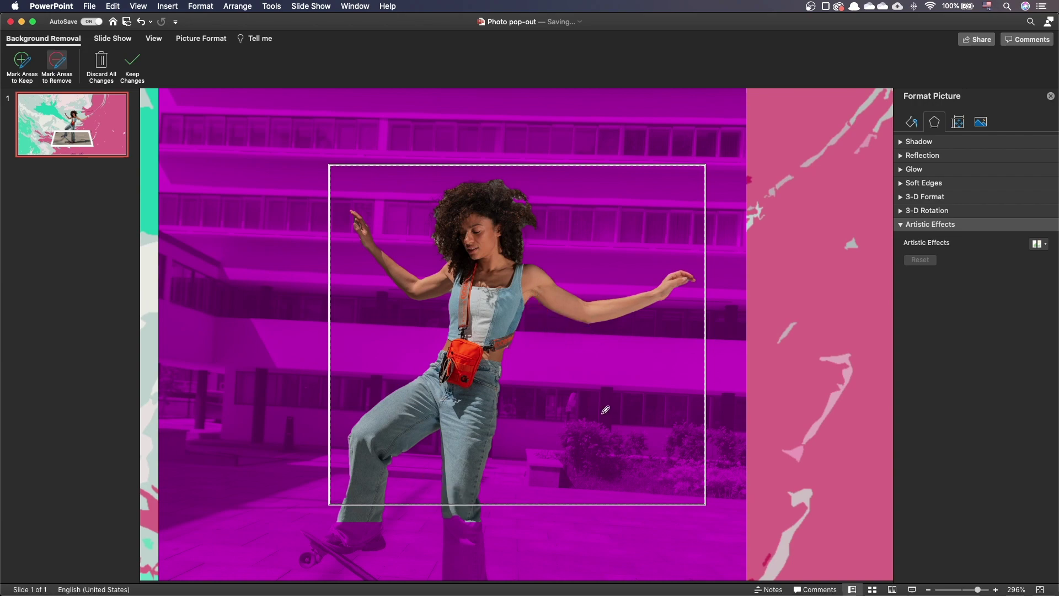
scroll(317, 196, "down", 5)
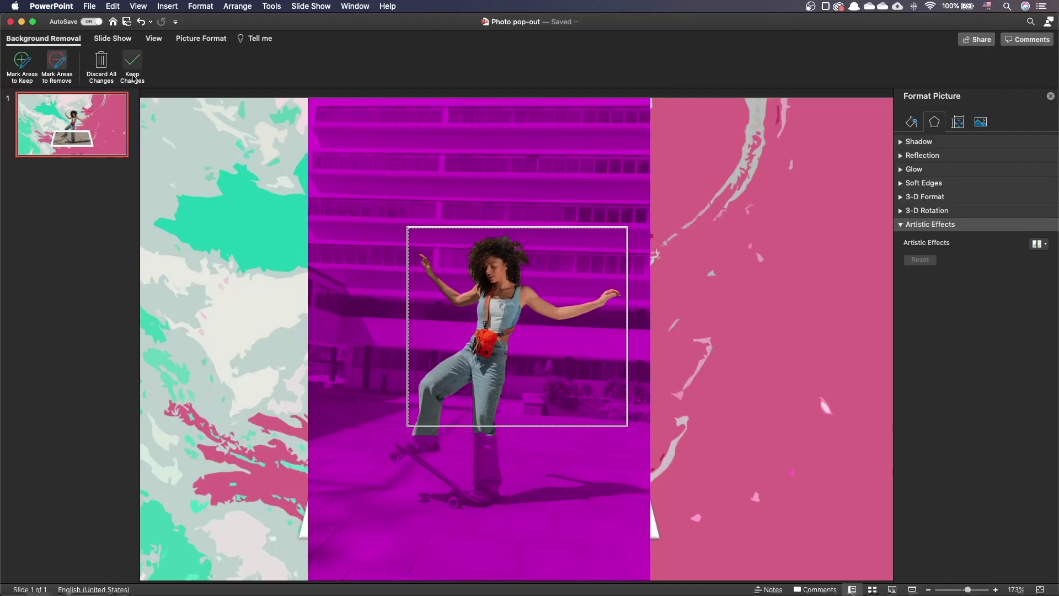
Keep the background removal changes and bring the skater cutout to the front.
left_click(327, 181)
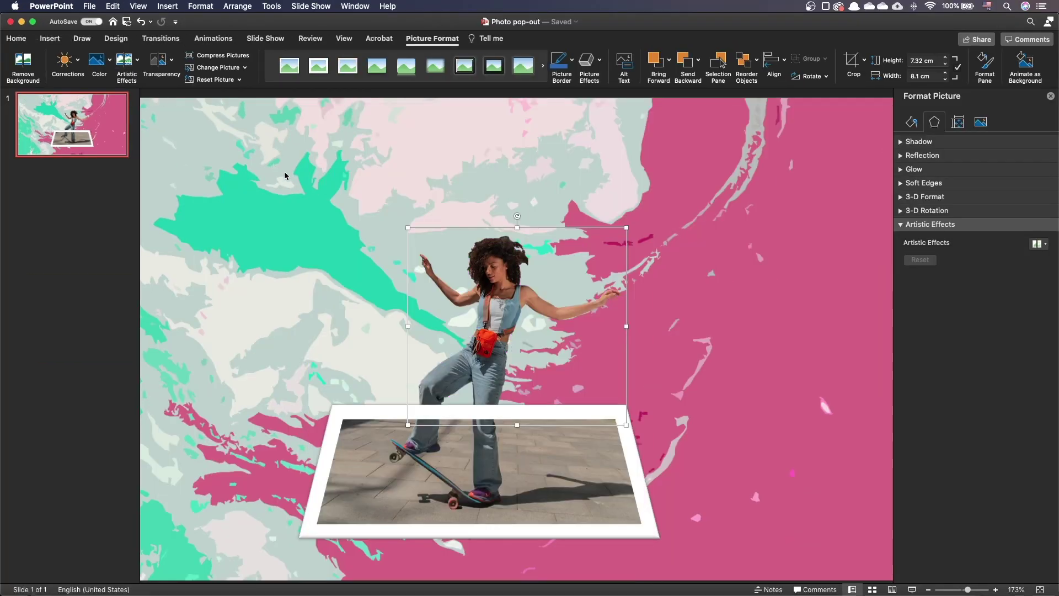
left_click(324, 194)
right_click(503, 309)
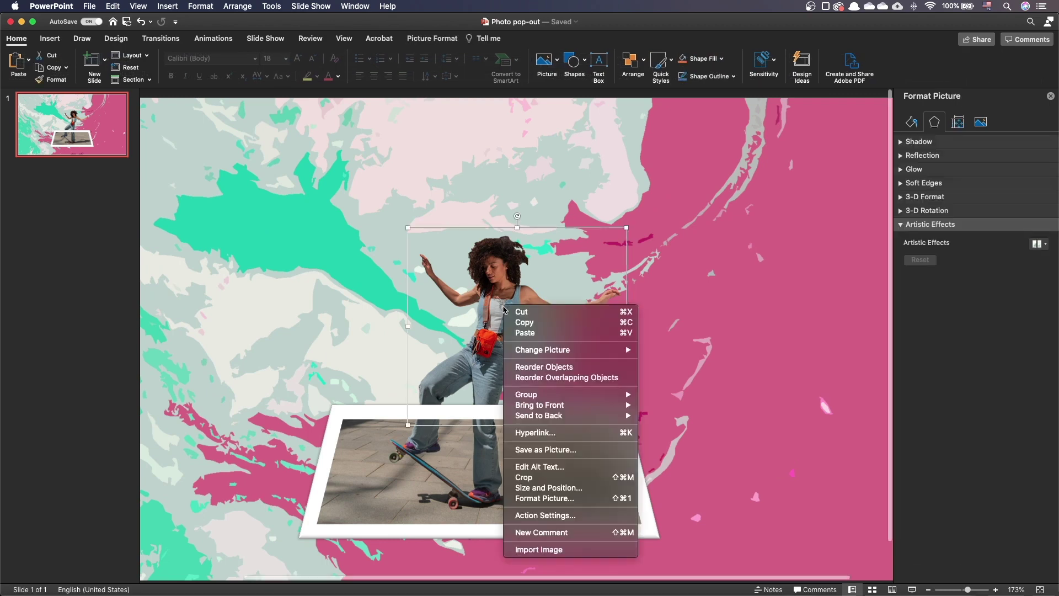
mouse_move(551, 405)
left_click(647, 406)
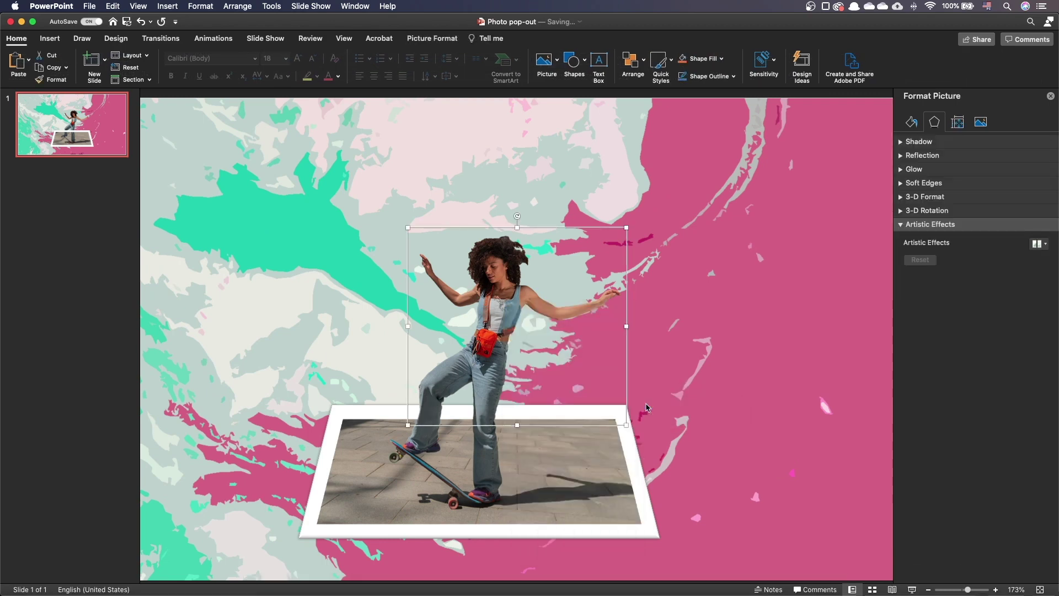
left_click(690, 404)
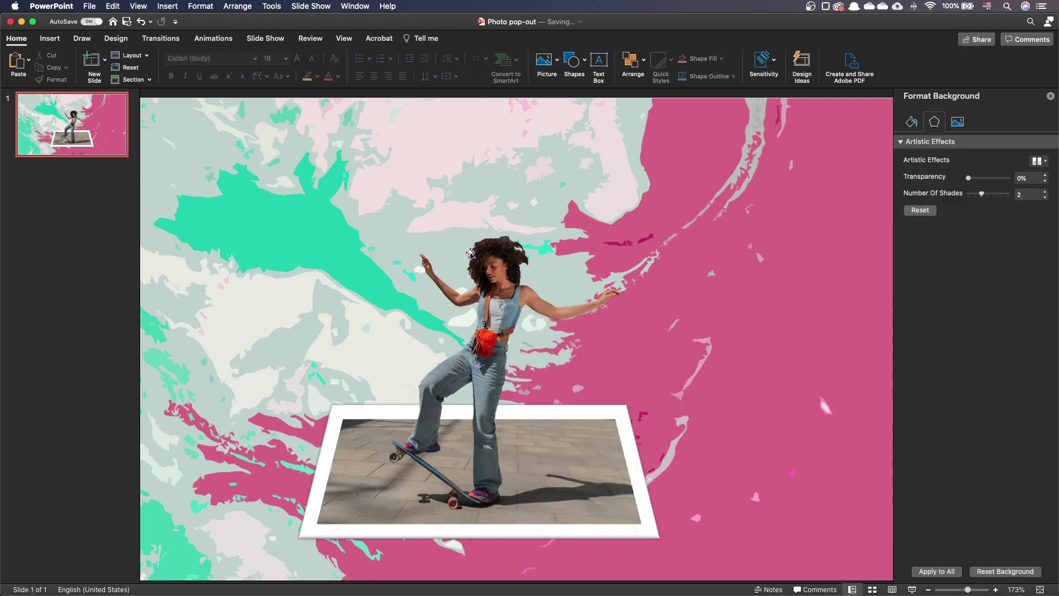
Group the cutout with the framed photo, then enlarge and reposition the tilted group.
left_click_drag(239, 165, 739, 570)
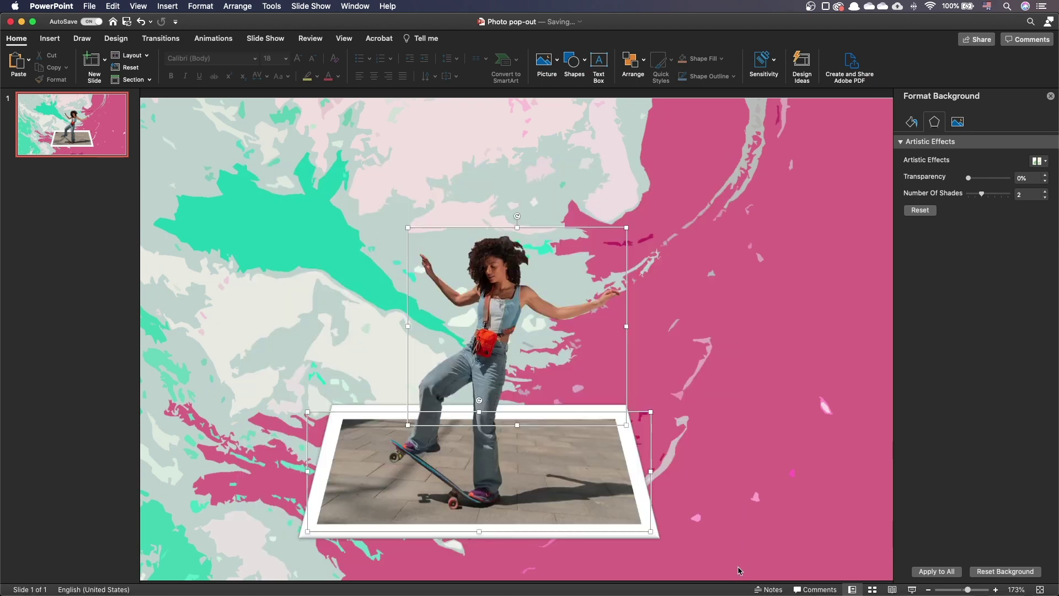
right_click(519, 472)
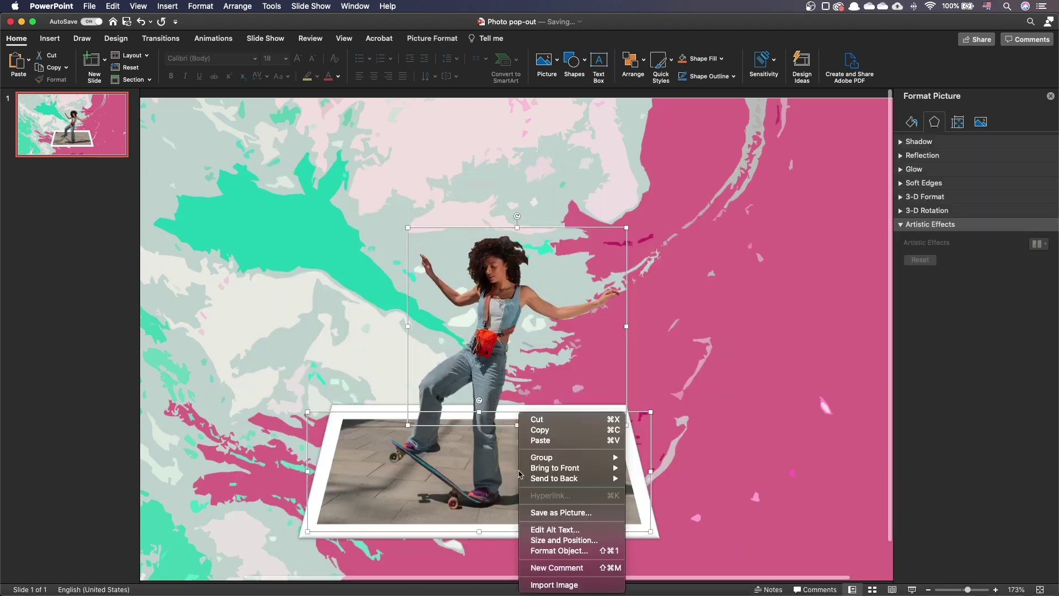
mouse_move(556, 458)
left_click(647, 457)
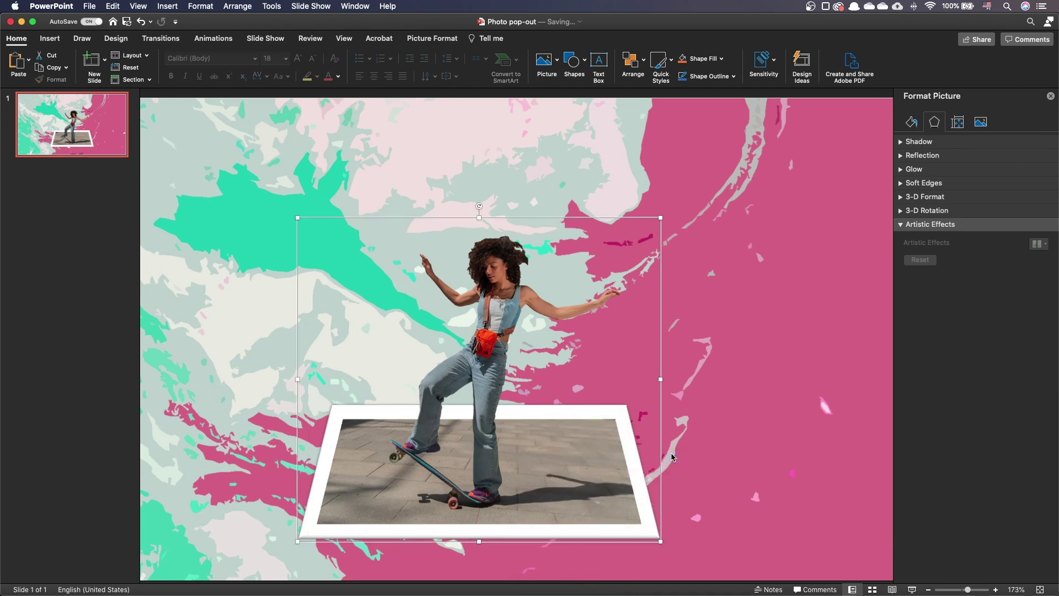
left_click_drag(664, 219, 719, 183)
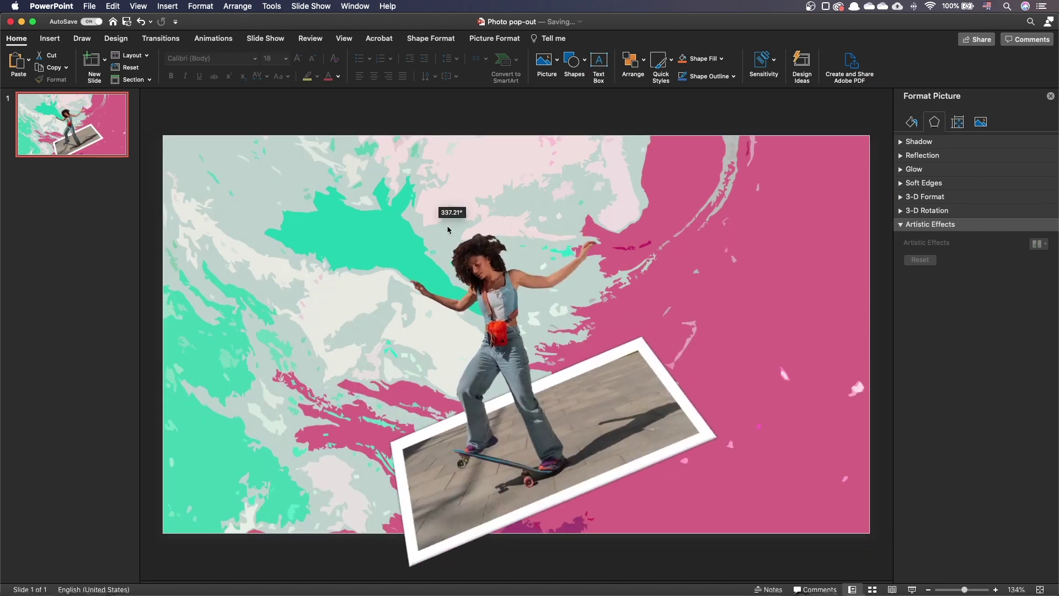
mouse_move(430, 200)
left_mouse_down()
mouse_move(529, 180)
mouse_move(615, 139)
left_mouse_up()
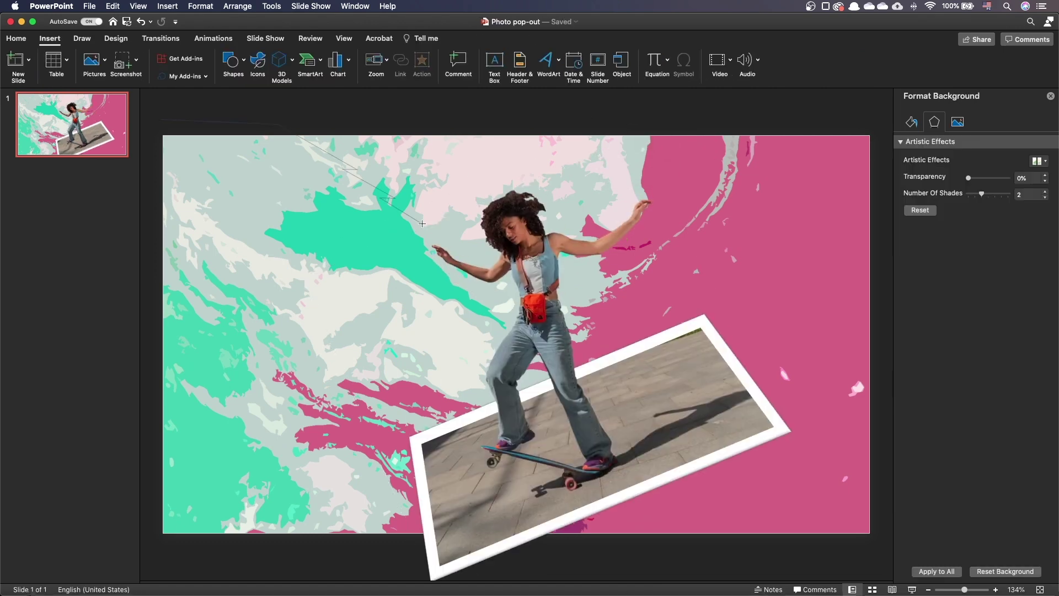
Draw a freeform angular banner outline at the slide's top left.
left_click(442, 230)
left_click(431, 235)
left_click(498, 266)
left_click(394, 264)
left_click(268, 262)
left_click(149, 259)
left_click(161, 120)
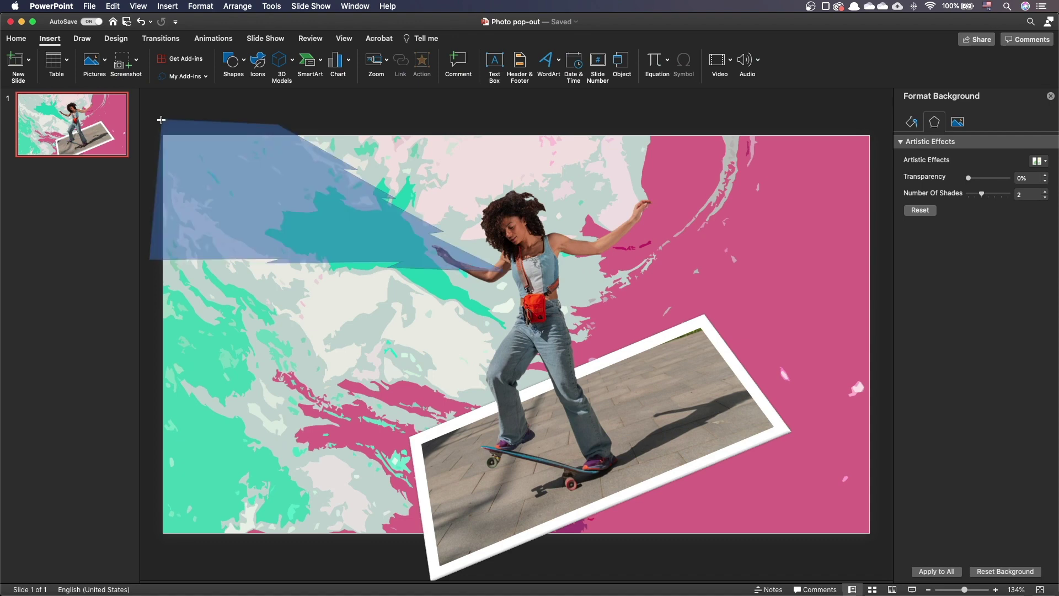
Fill the banner with solid white and paste the AGILITY title onto it.
right_click(161, 120)
left_click(221, 318)
left_click(1036, 253)
left_click(954, 222)
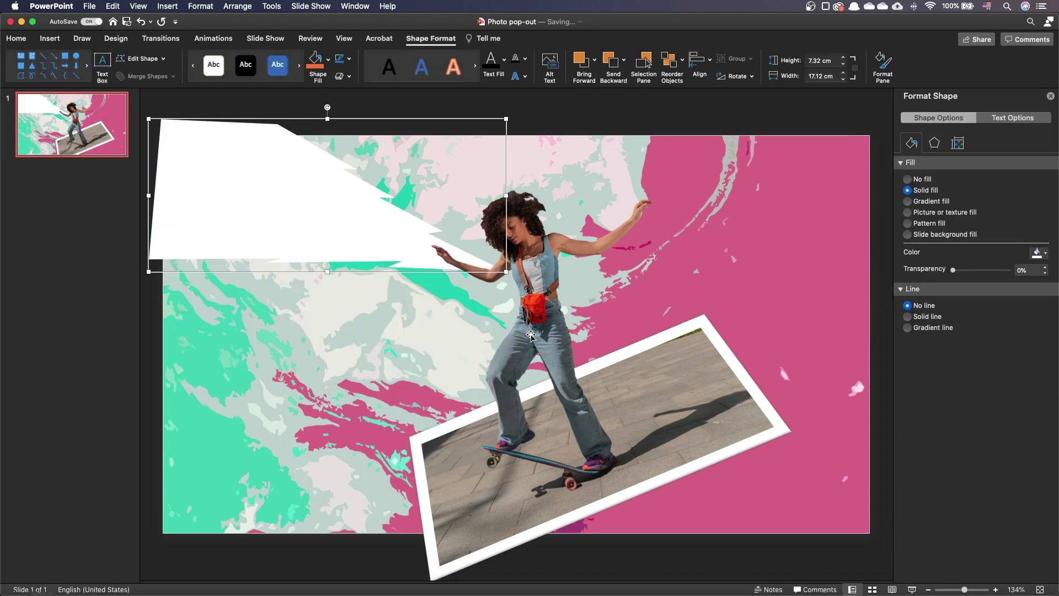
left_click(249, 106)
key("super+v")
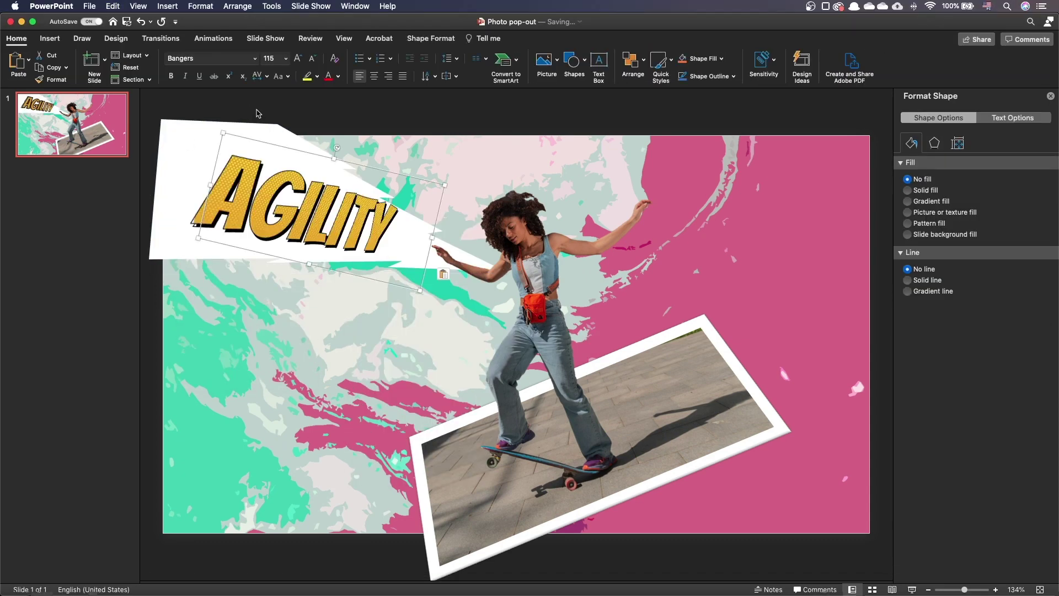